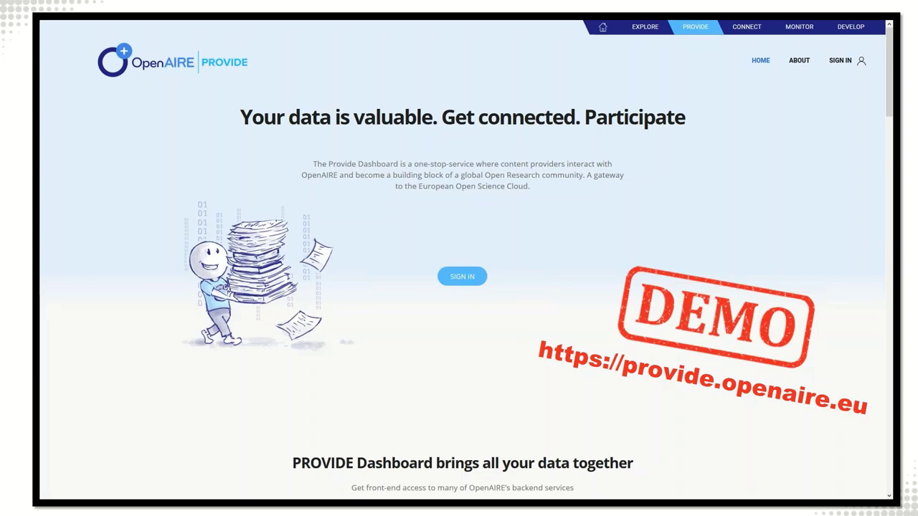
- Switch from the slide deck to the browser showing the signed-in PROVIDE home page
{"action": "key", "text": "alt+Tab"}
{"action": "key", "text": "alt+Tab"}
{"action": "key", "text": "alt+Tab"}
{"action": "key", "text": "alt+Tab"}
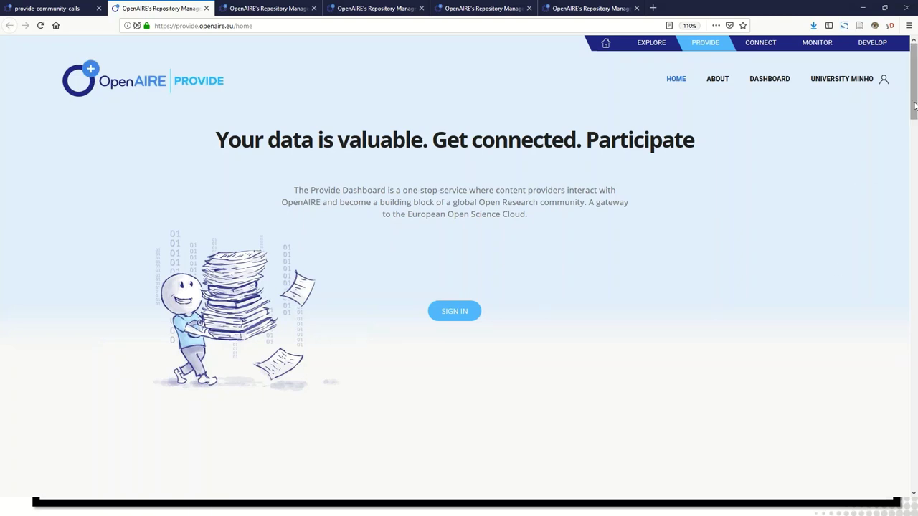
- Scroll through the home page figures and guidelines, then bring up RepositoriUM's Browse Subscriptions notifications page
{"action": "left_click_drag", "start_coordinate": [915, 106], "coordinate": [915, 68]}
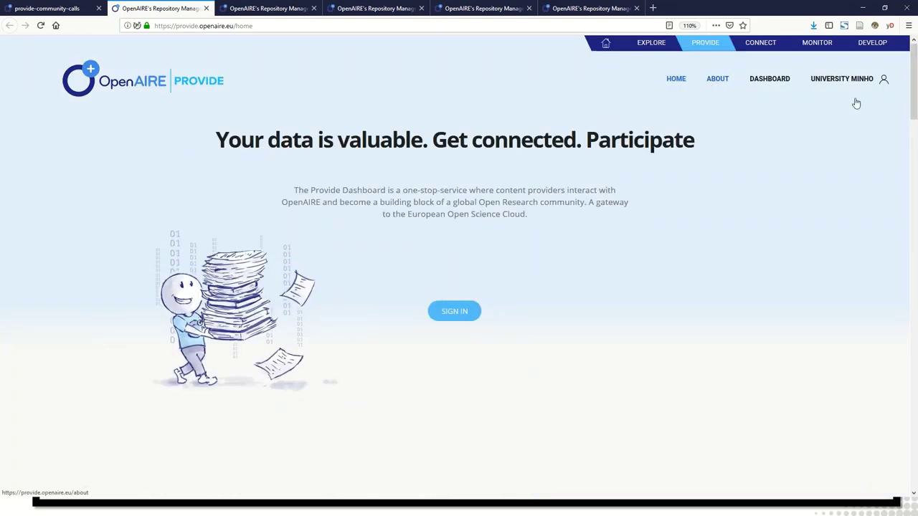
{"action": "left_click_drag", "start_coordinate": [915, 85], "coordinate": [915, 86]}
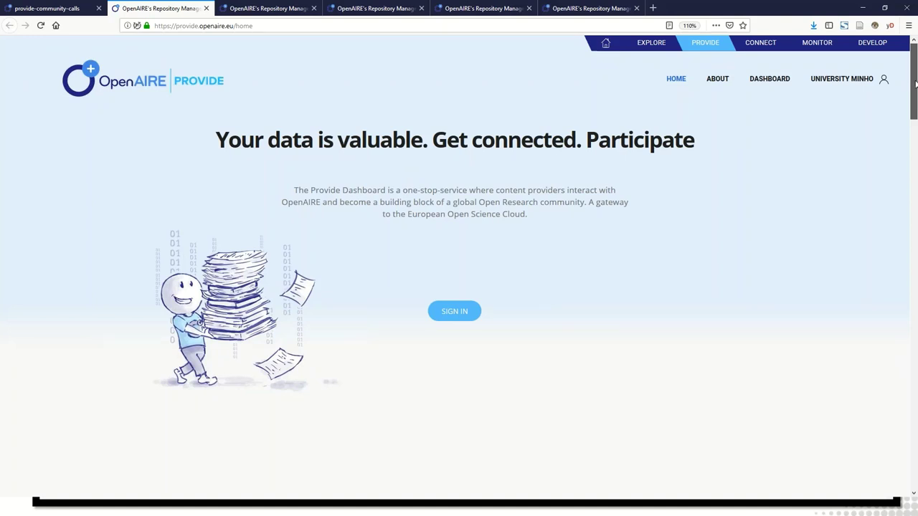
{"action": "left_click_drag", "start_coordinate": [915, 93], "coordinate": [915, 248]}
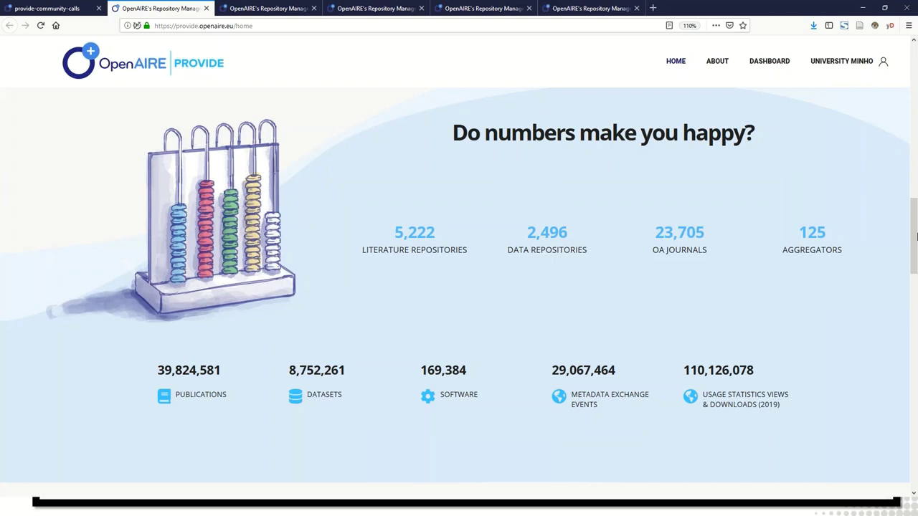
{"action": "left_click_drag", "start_coordinate": [914, 234], "coordinate": [915, 234]}
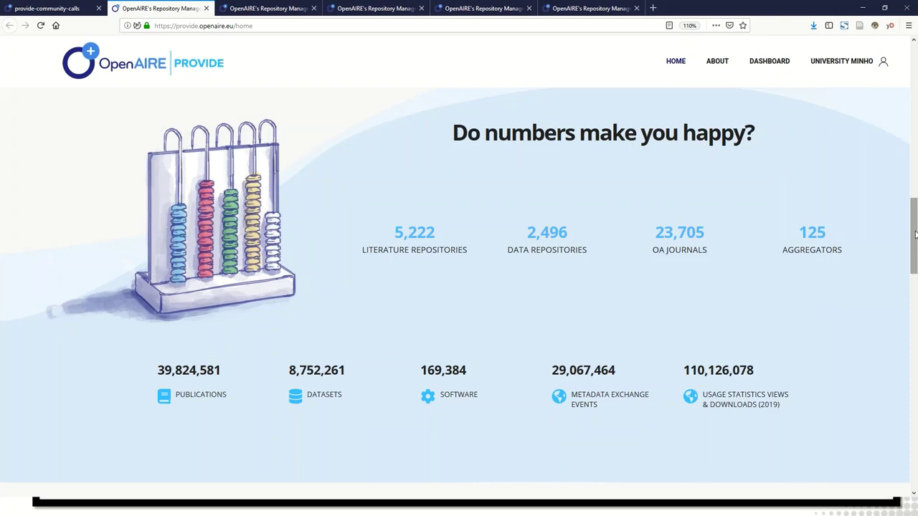
{"action": "left_click_drag", "start_coordinate": [914, 234], "coordinate": [915, 319]}
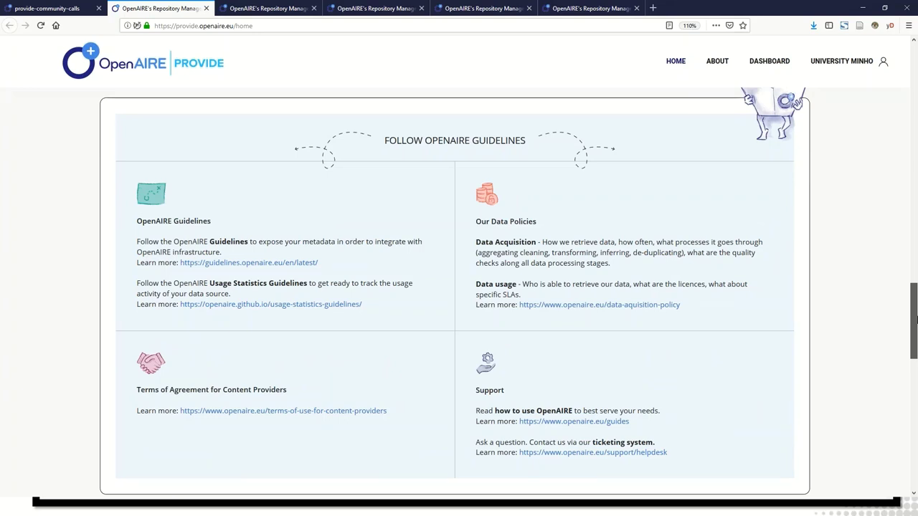
{"action": "left_click_drag", "start_coordinate": [914, 317], "coordinate": [915, 44]}
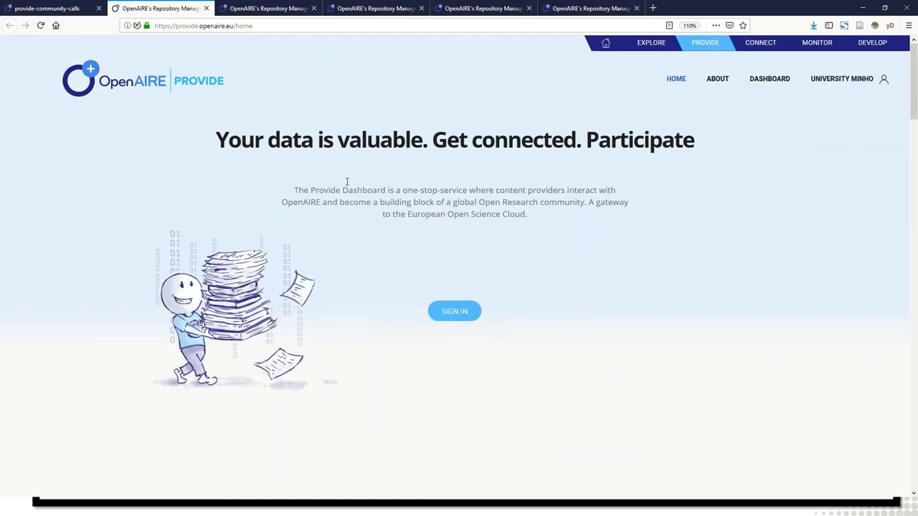
{"action": "left_click", "coordinate": [267, 8]}
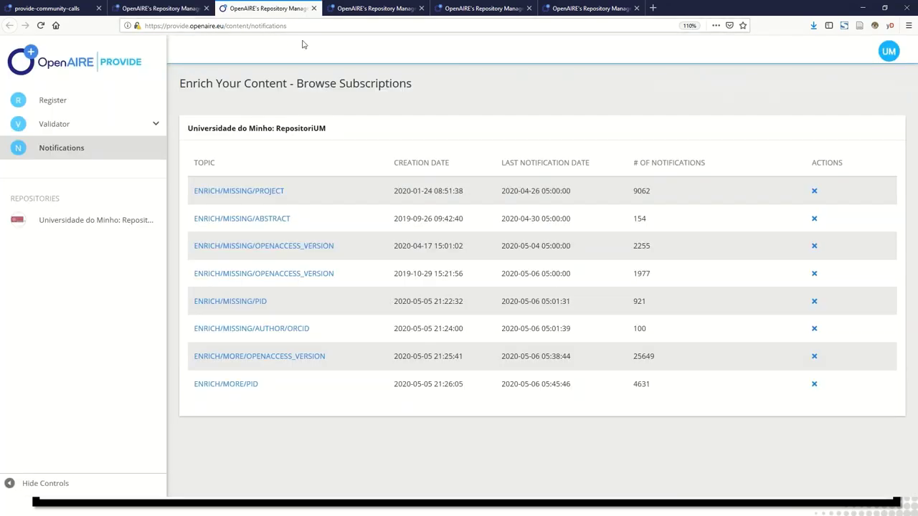
- Show the RepositoriUM dashboard (63,154 records, 48,070 enrichments, 1,770,139 downloads), then go to Notifications
{"action": "left_click", "coordinate": [340, 9]}
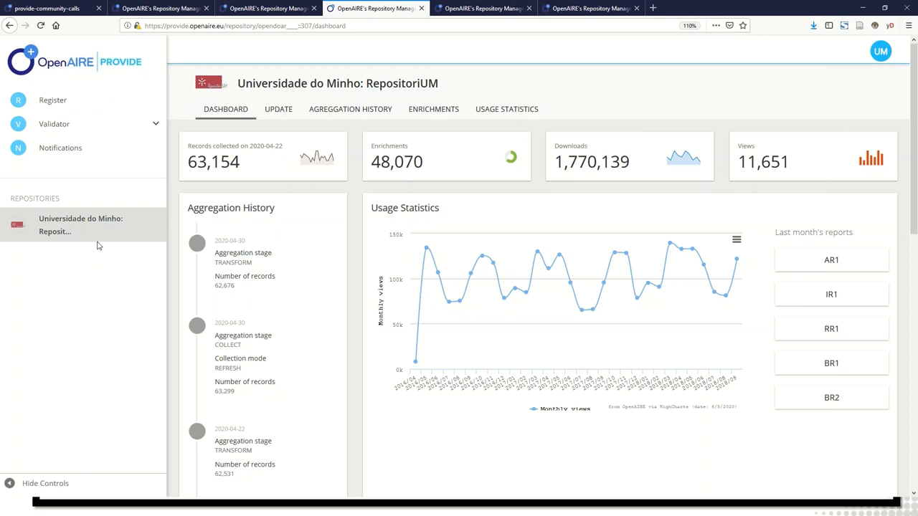
{"action": "left_click", "coordinate": [56, 155]}
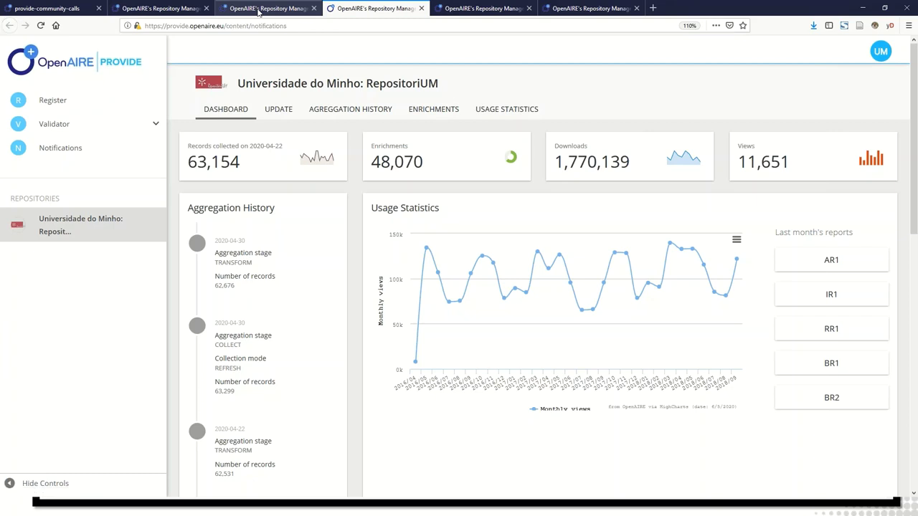
{"action": "left_click", "coordinate": [259, 11]}
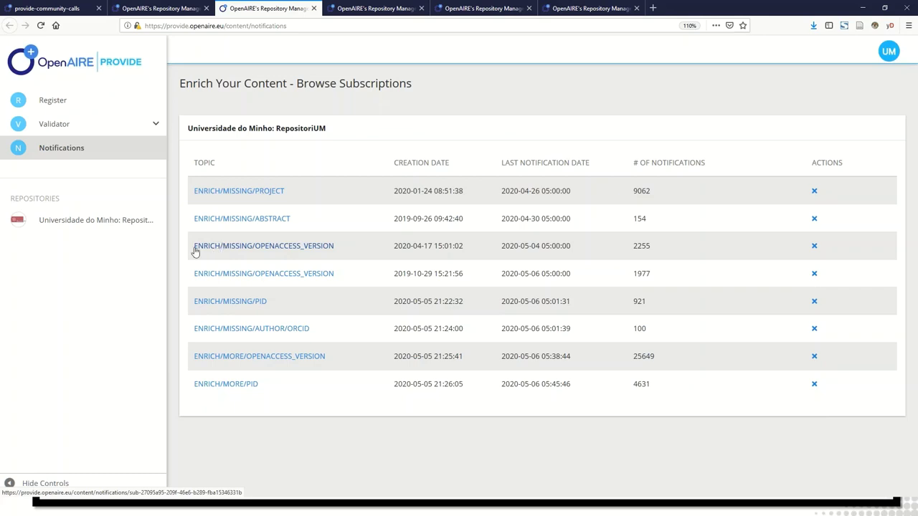
{"action": "left_click", "coordinate": [62, 228]}
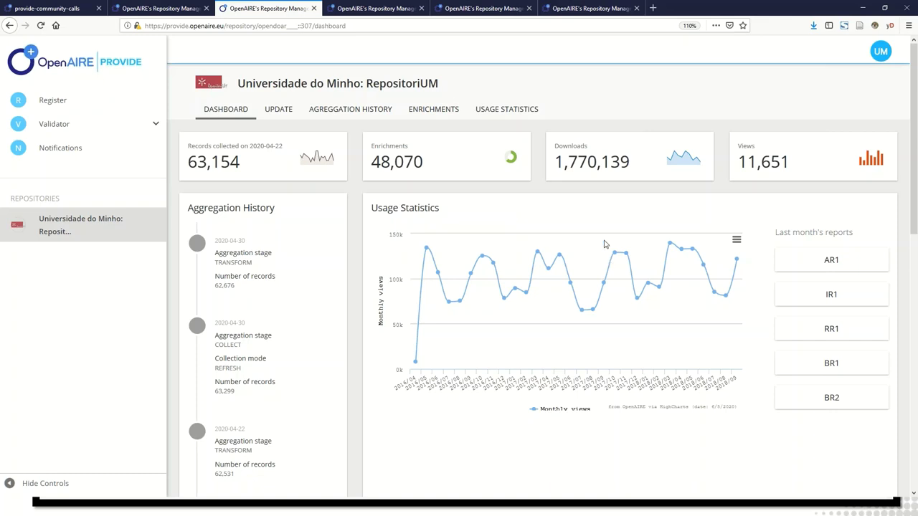
- Scroll through RepositoriUM's aggregation history timeline of transform and collect runs, including the indexed 2020-04-22 collection
{"action": "left_click", "coordinate": [360, 117]}
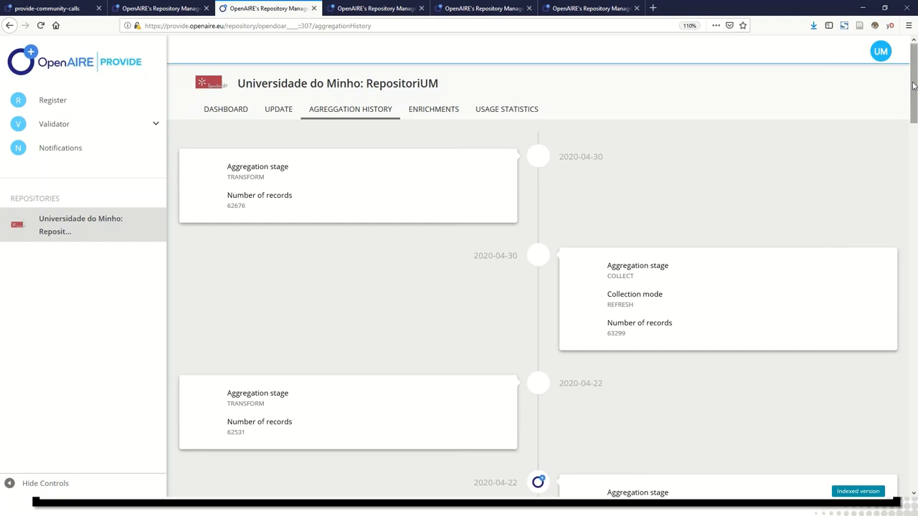
{"action": "left_click_drag", "start_coordinate": [913, 85], "coordinate": [913, 142]}
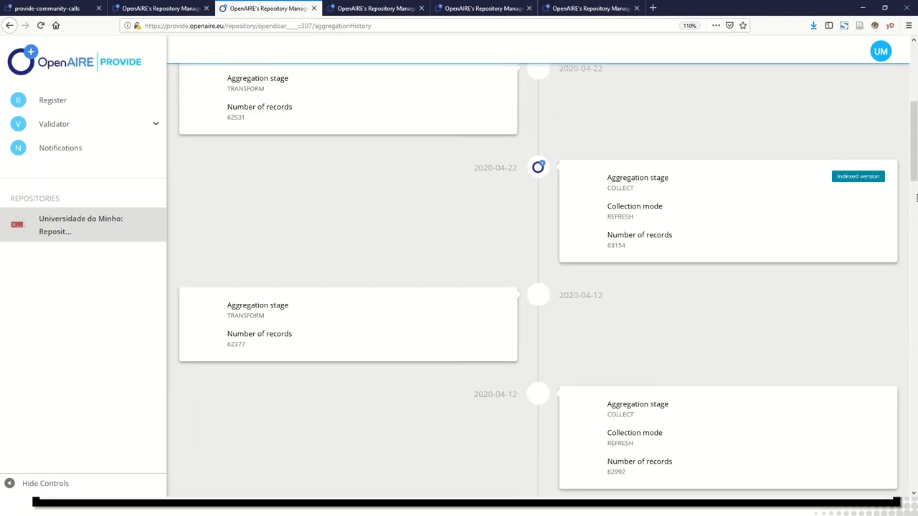
{"action": "left_click_drag", "start_coordinate": [914, 163], "coordinate": [915, 119]}
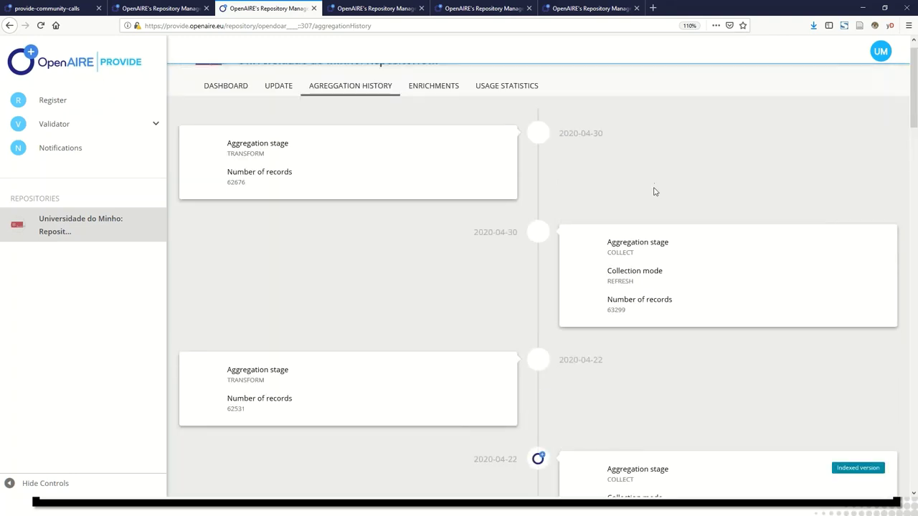
{"action": "scroll", "coordinate": [913, 123], "scroll_direction": "up", "scroll_amount": 1}
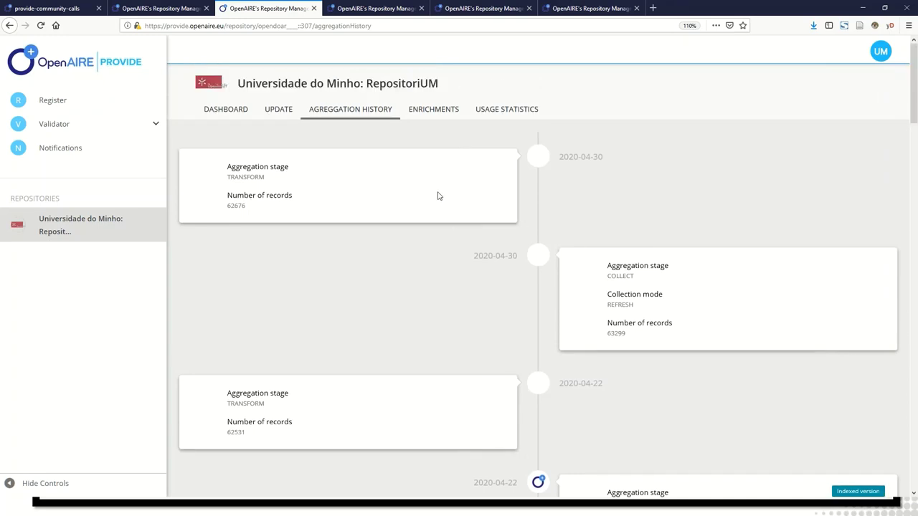
{"action": "left_click", "coordinate": [440, 114]}
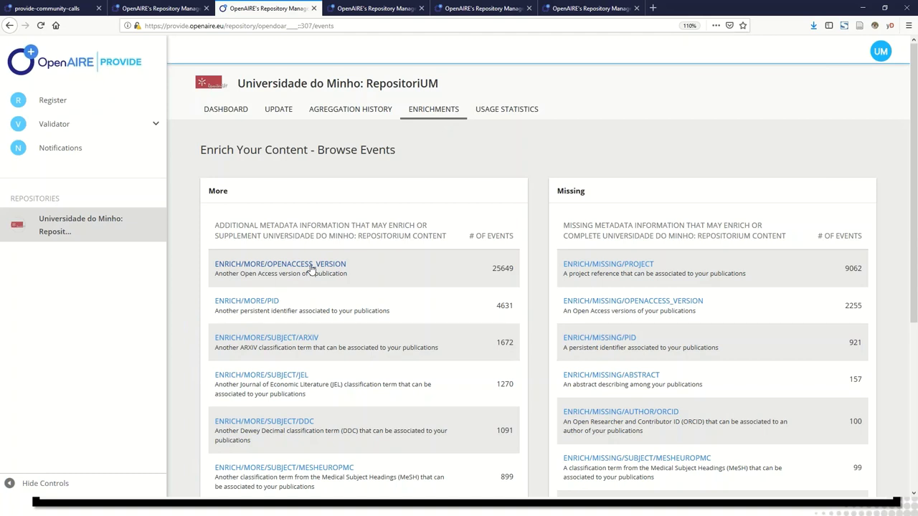
- Scan the More/Missing enrichment tables and list the 9062 ENRICH/MISSING/PROJECT events
{"action": "left_click_drag", "start_coordinate": [916, 228], "coordinate": [914, 264]}
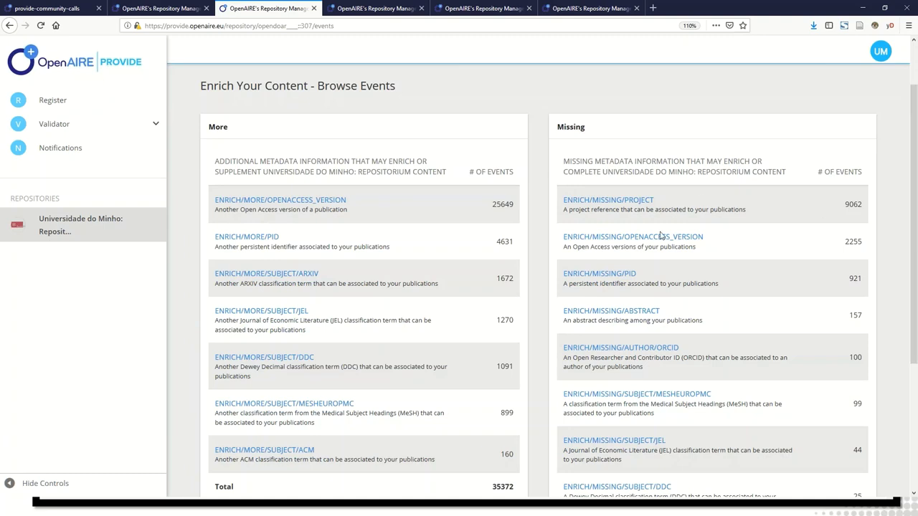
{"action": "left_click_drag", "start_coordinate": [704, 236], "coordinate": [563, 236]}
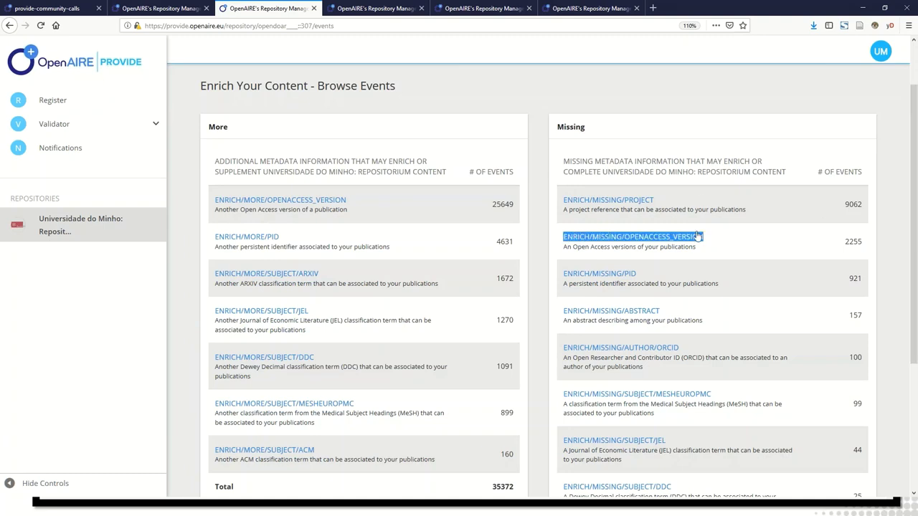
{"action": "left_click", "coordinate": [753, 242]}
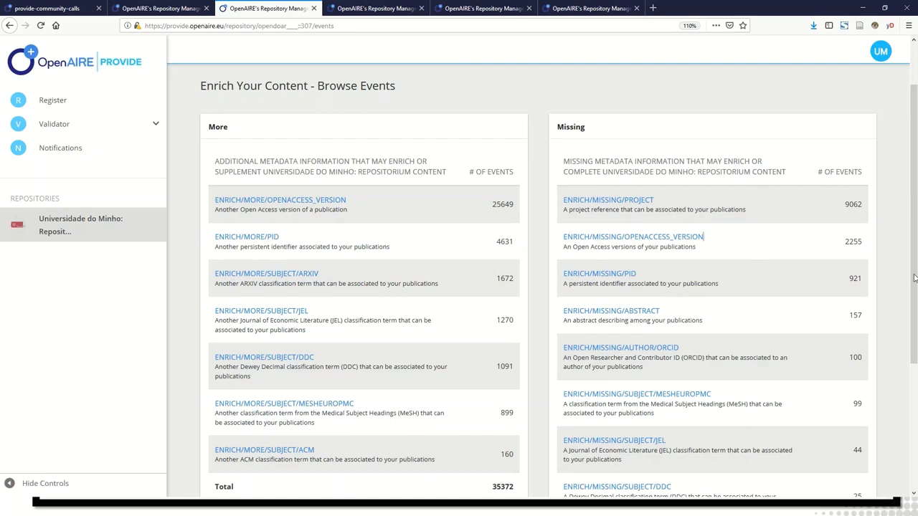
{"action": "left_click_drag", "start_coordinate": [915, 290], "coordinate": [915, 320]}
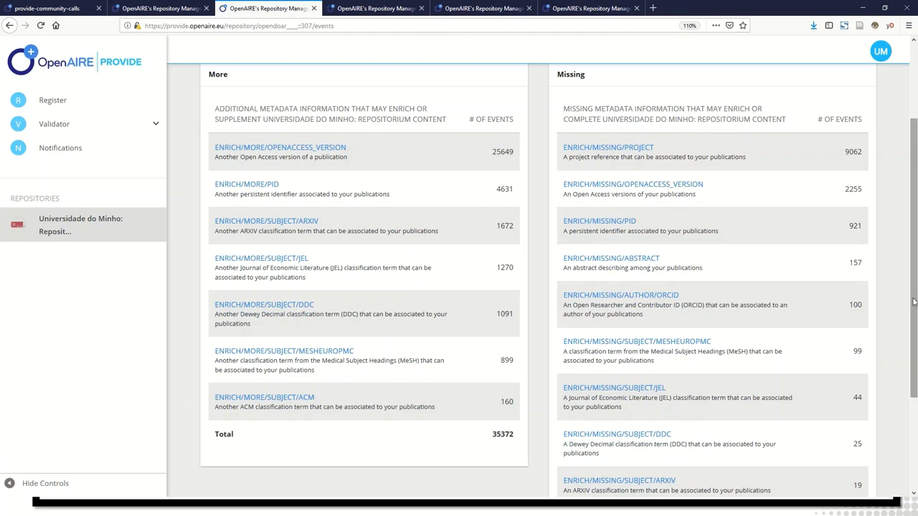
{"action": "scroll", "coordinate": [594, 247], "scroll_direction": "up", "scroll_amount": 2}
{"action": "left_click", "coordinate": [594, 245]}
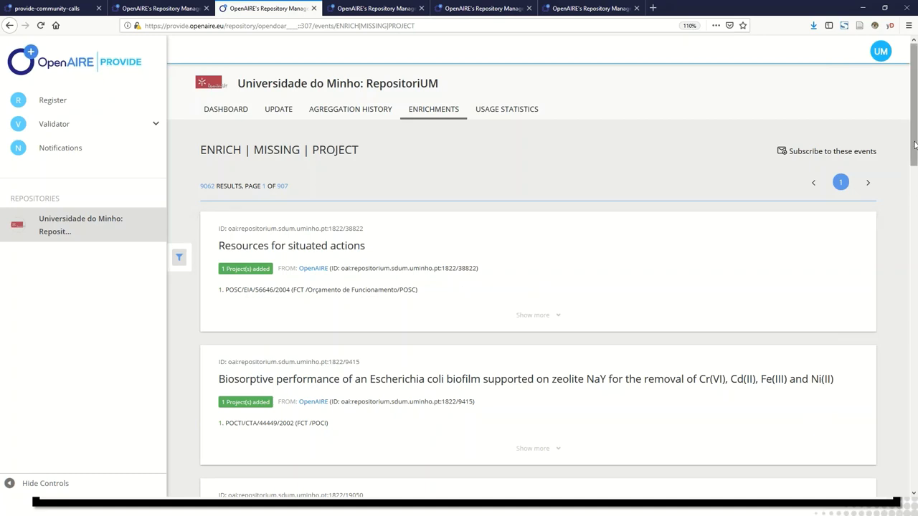
{"action": "left_click_drag", "start_coordinate": [912, 146], "coordinate": [914, 172]}
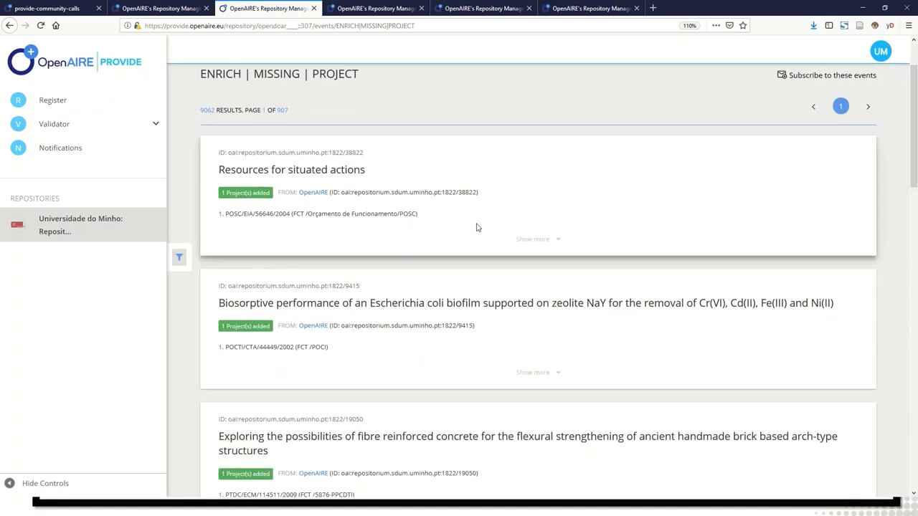
{"action": "left_click", "coordinate": [533, 240]}
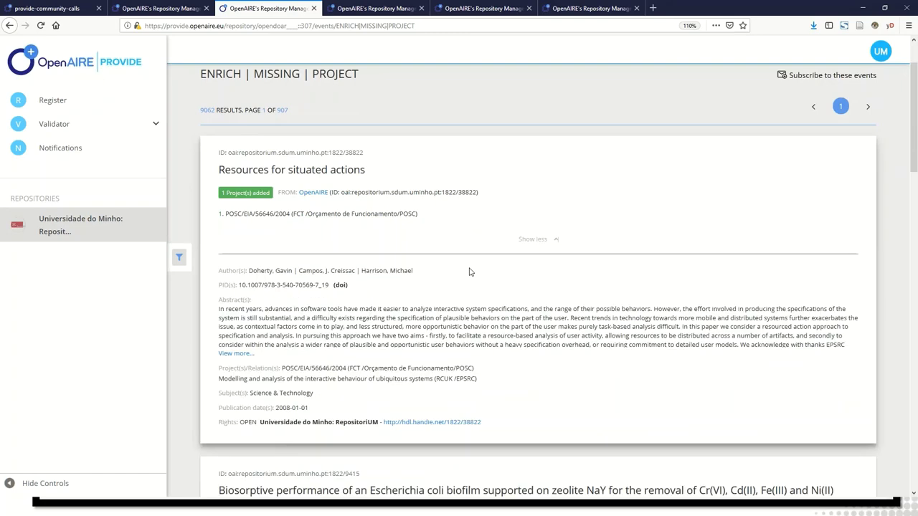
{"action": "left_click", "coordinate": [549, 238]}
{"action": "left_click", "coordinate": [531, 243]}
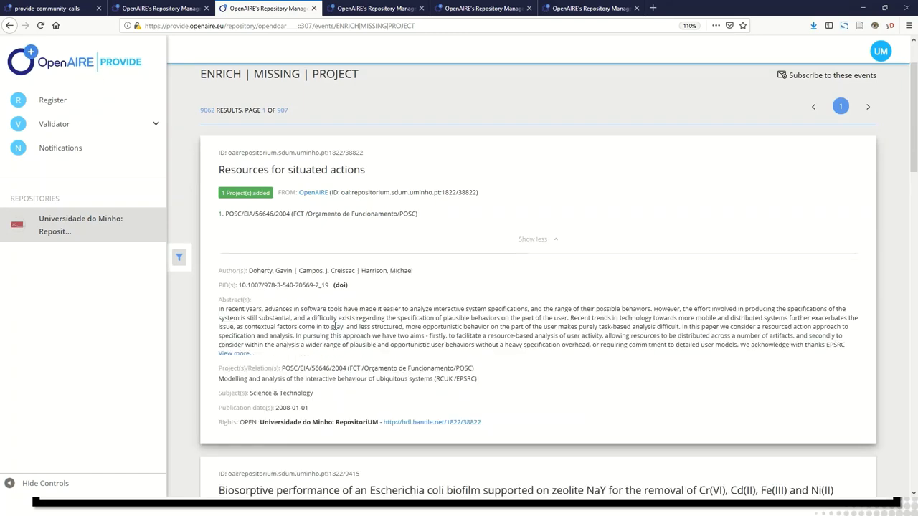
{"action": "left_click", "coordinate": [178, 260]}
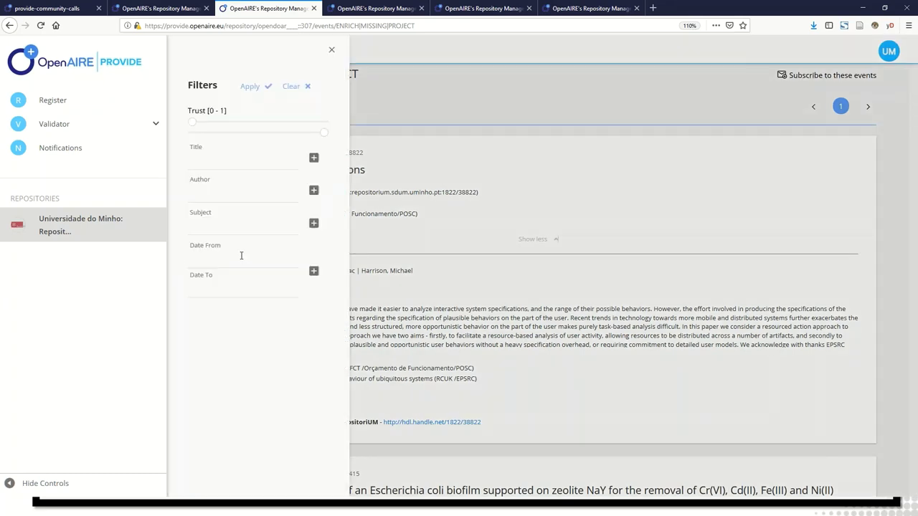
{"action": "mouse_move", "coordinate": [191, 123]}
{"action": "left_mouse_down"}
{"action": "mouse_move", "coordinate": [310, 125]}
{"action": "mouse_move", "coordinate": [195, 127]}
{"action": "left_mouse_up"}
{"action": "left_click_drag", "start_coordinate": [192, 126], "coordinate": [324, 124]}
{"action": "left_click_drag", "start_coordinate": [324, 123], "coordinate": [224, 118]}
{"action": "left_click", "coordinate": [331, 50]}
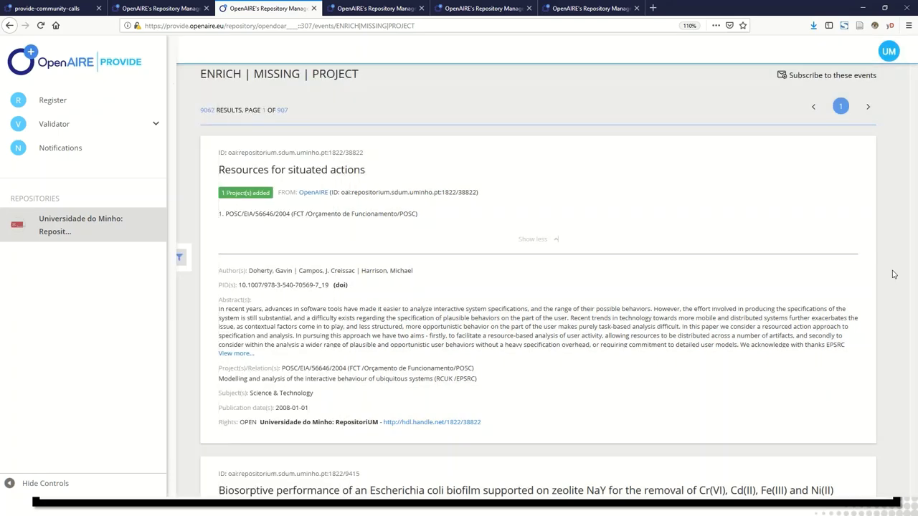
{"action": "scroll", "coordinate": [914, 304], "scroll_direction": "down", "scroll_amount": 10}
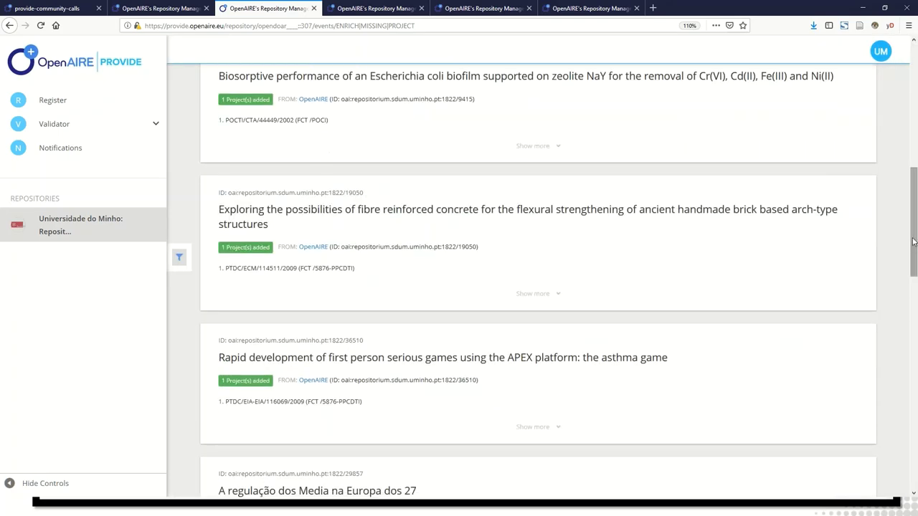
{"action": "scroll", "coordinate": [914, 241], "scroll_direction": "up", "scroll_amount": 10}
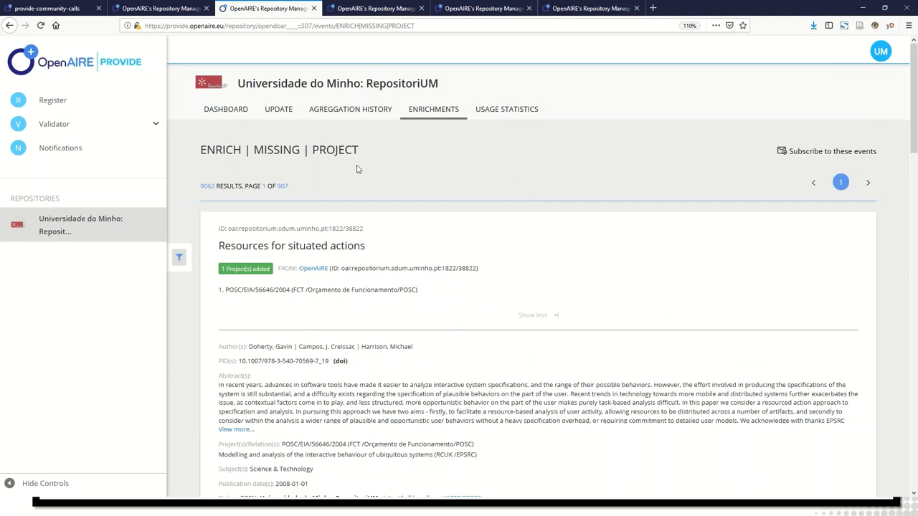
- List the 100 ENRICH/MISSING/AUTHOR/ORCID events and expand the first result's details
{"action": "left_click", "coordinate": [436, 113]}
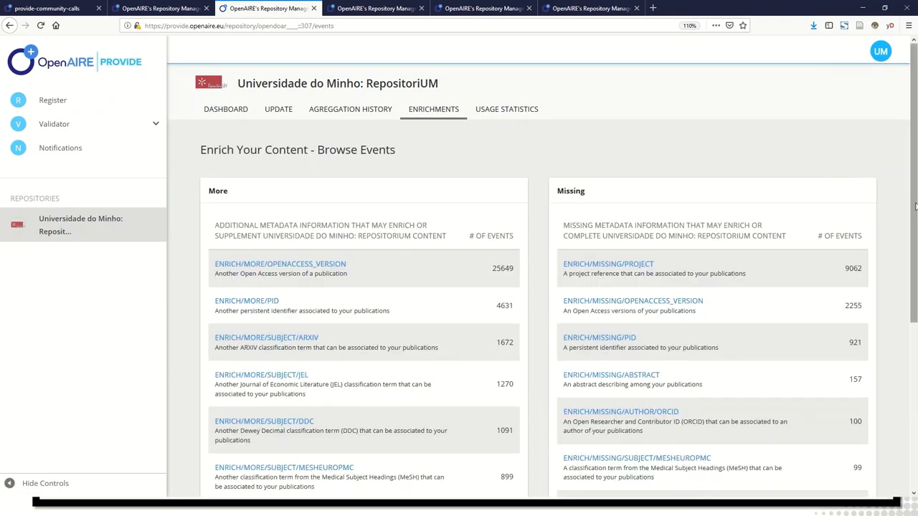
{"action": "left_click_drag", "start_coordinate": [915, 206], "coordinate": [914, 359]}
{"action": "left_click_drag", "start_coordinate": [707, 213], "coordinate": [561, 215]}
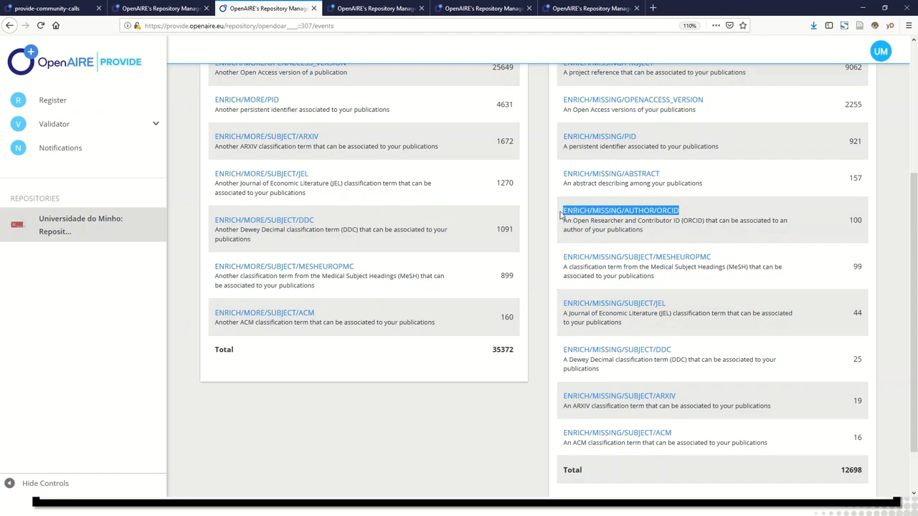
{"action": "left_click", "coordinate": [631, 215]}
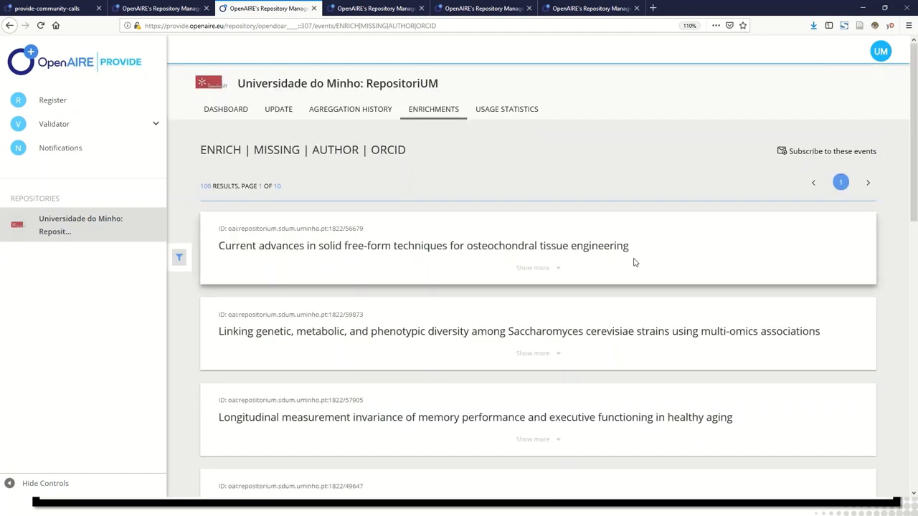
{"action": "left_click", "coordinate": [532, 269]}
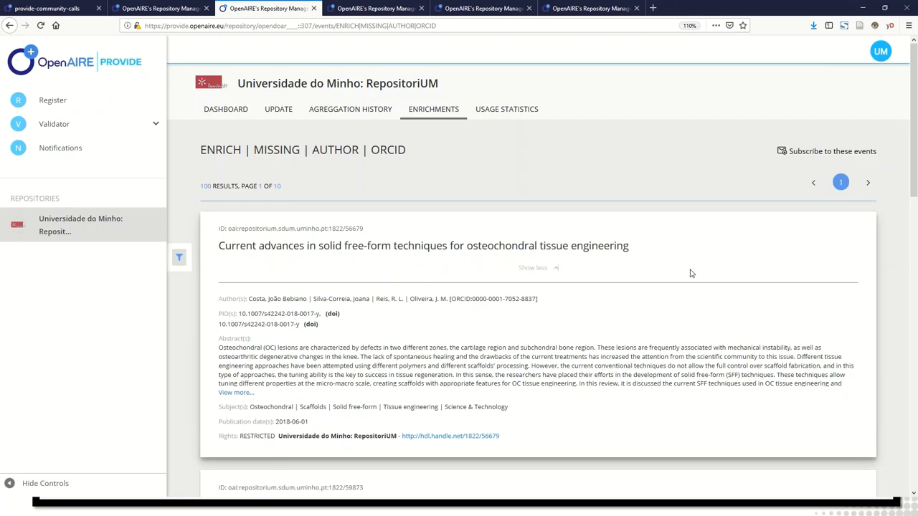
- Review RepositoriUM's usage statistics charts and show the supported reports AR1, IR1, RR1, BR1, BR2
{"action": "left_click", "coordinate": [526, 112]}
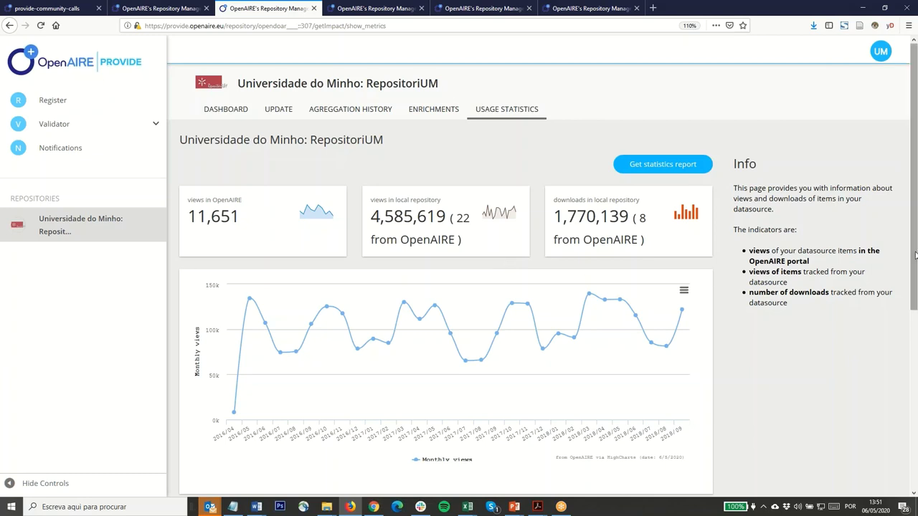
{"action": "scroll", "coordinate": [915, 273], "scroll_direction": "down", "scroll_amount": 2}
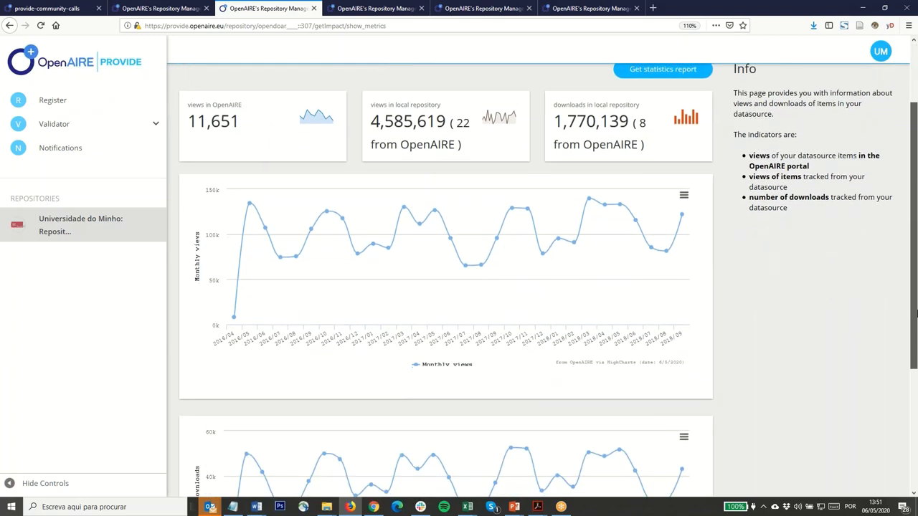
{"action": "scroll", "coordinate": [915, 313], "scroll_direction": "up", "scroll_amount": 2}
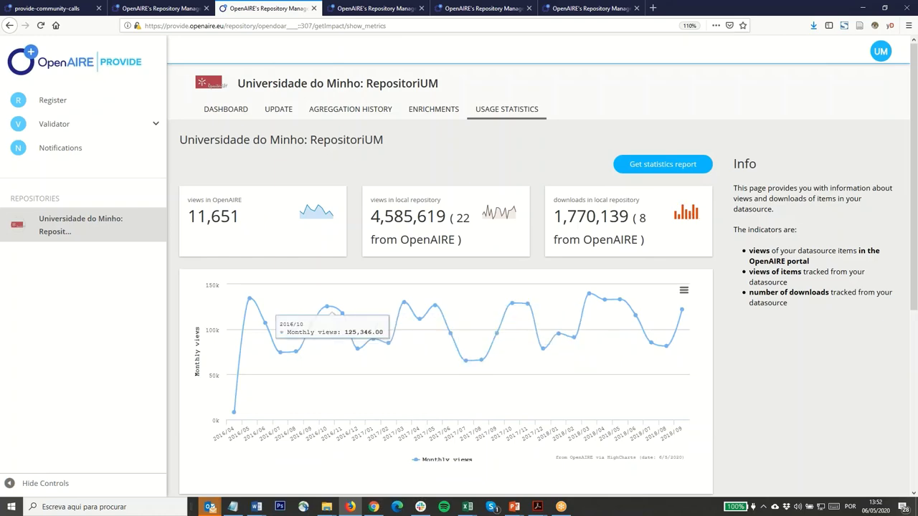
{"action": "left_click", "coordinate": [669, 169]}
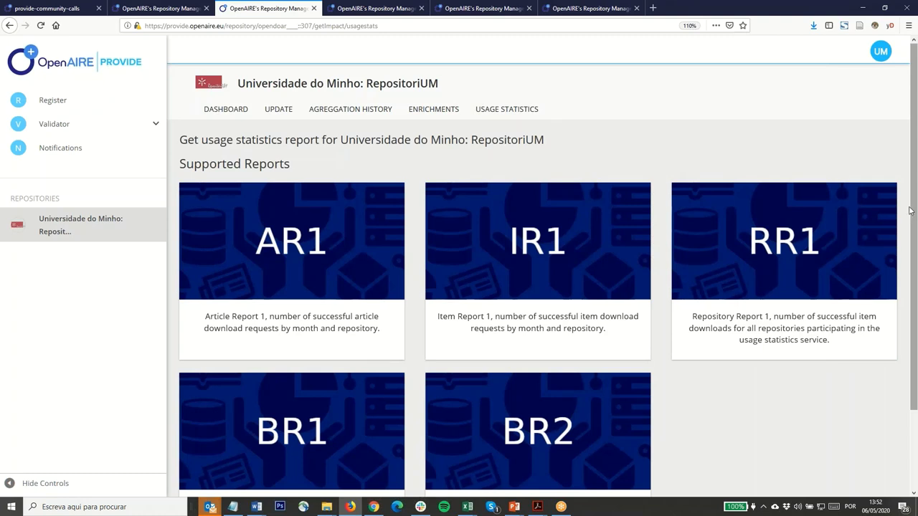
- Step through Enrichments and Aggregation History to the Update Information form showing DSpace and Portugal
{"action": "left_click", "coordinate": [443, 114]}
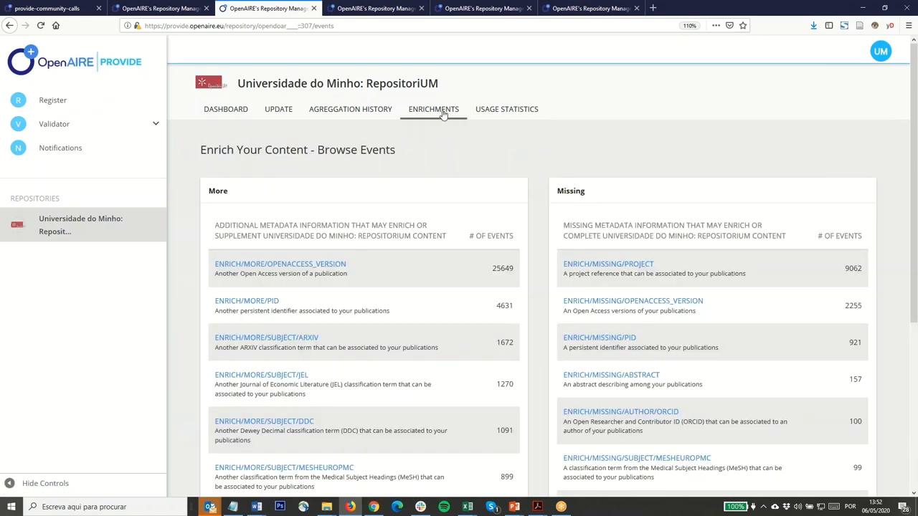
{"action": "left_click", "coordinate": [358, 111]}
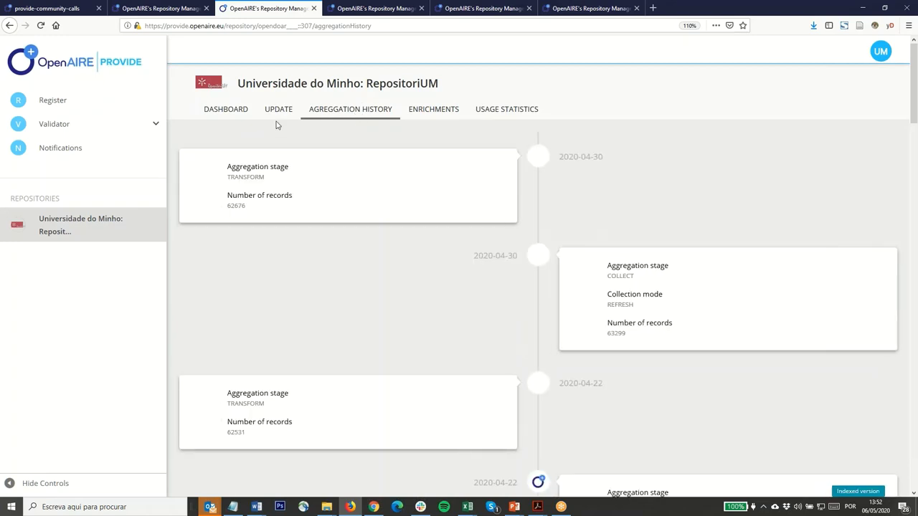
{"action": "left_click", "coordinate": [278, 112]}
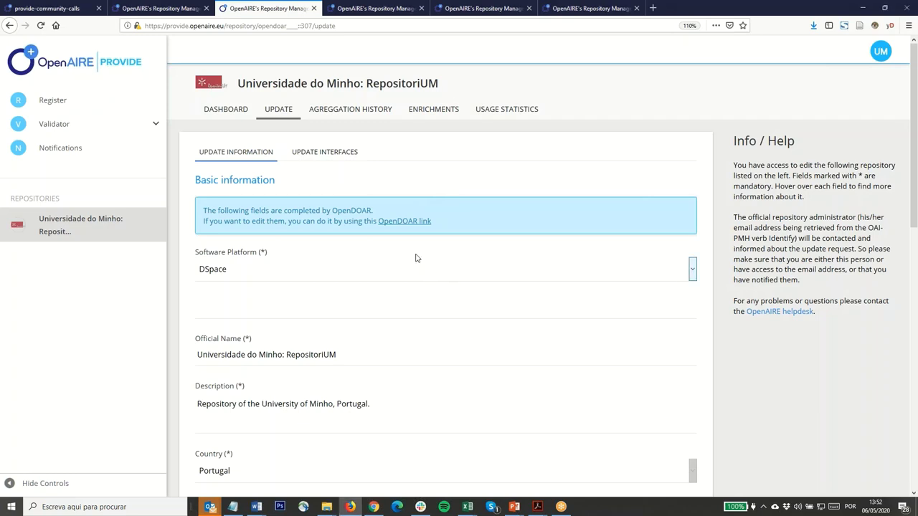
- Visit the Validator's Register and Validate pages, then return to the PROVIDE home page
{"action": "left_click", "coordinate": [67, 127]}
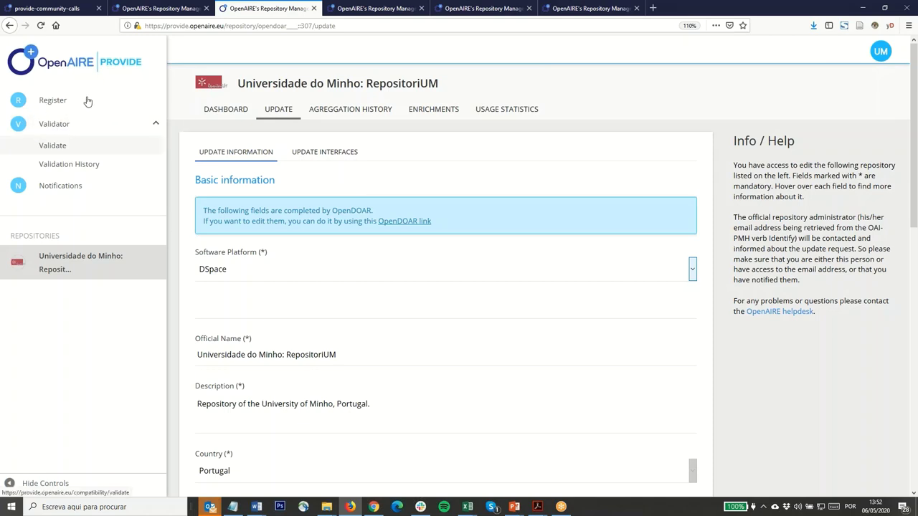
{"action": "left_click", "coordinate": [61, 102]}
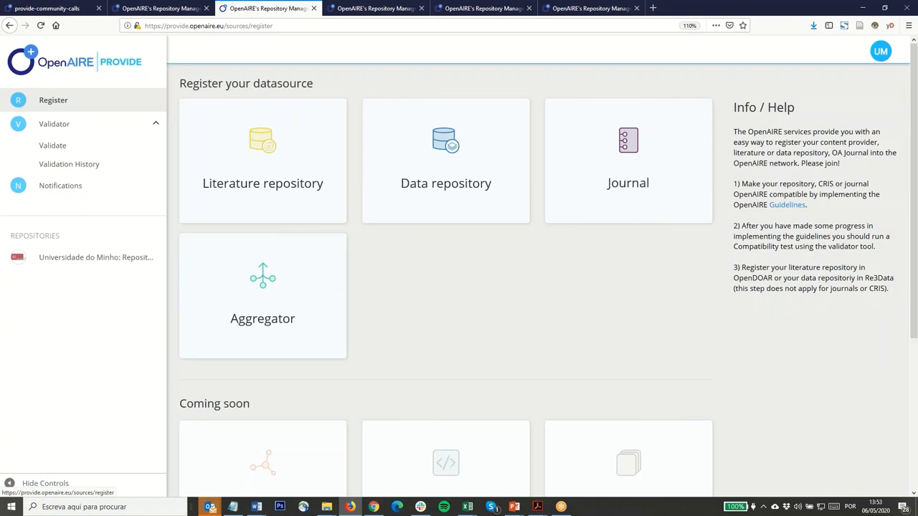
{"action": "left_click", "coordinate": [55, 146]}
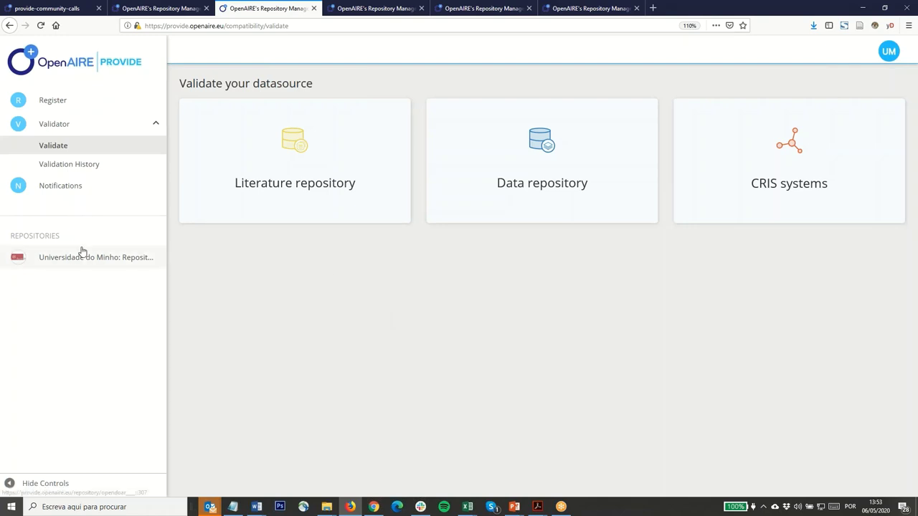
{"action": "left_click", "coordinate": [111, 69]}
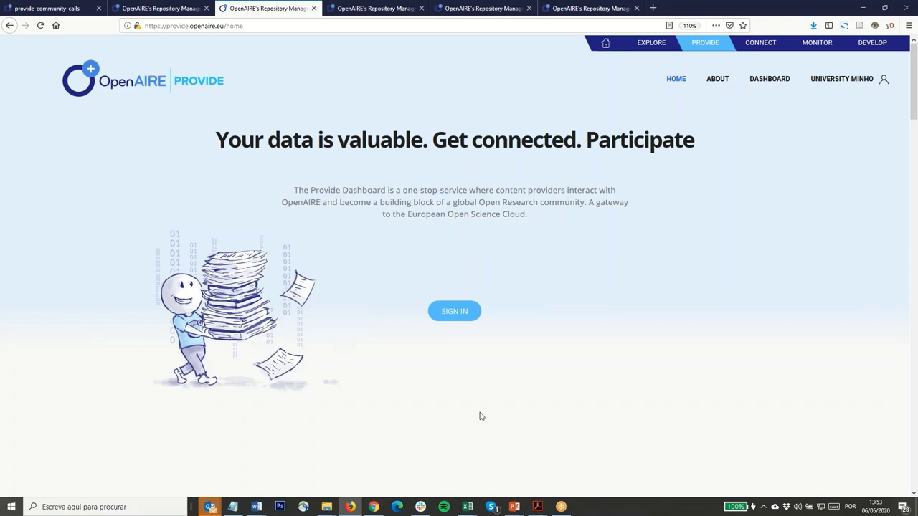
- Switch back to PowerPoint and advance to the 'Use Cases' slide
{"action": "key", "text": "alt+Tab"}
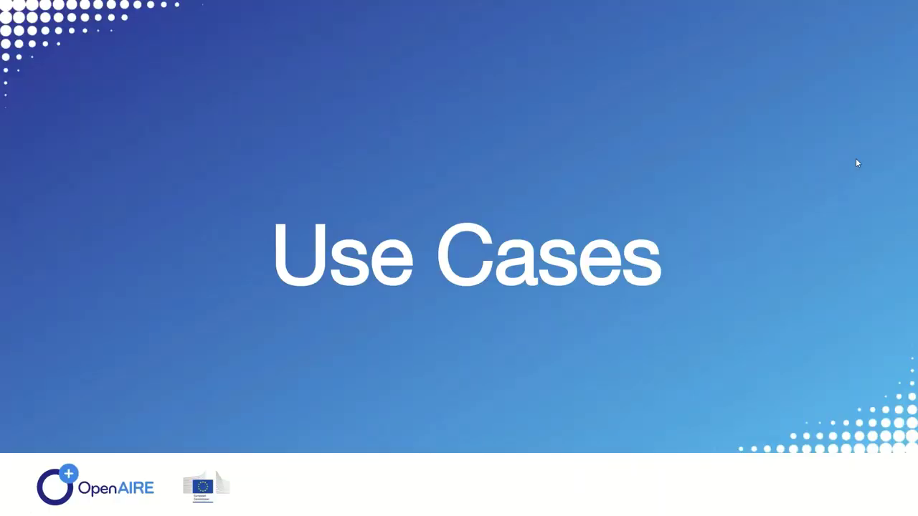
{"action": "left_click", "coordinate": [696, 186]}
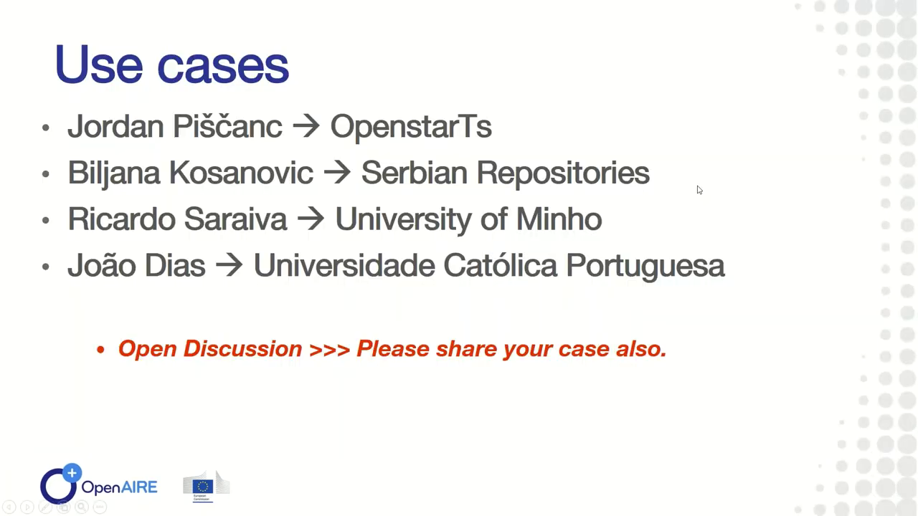